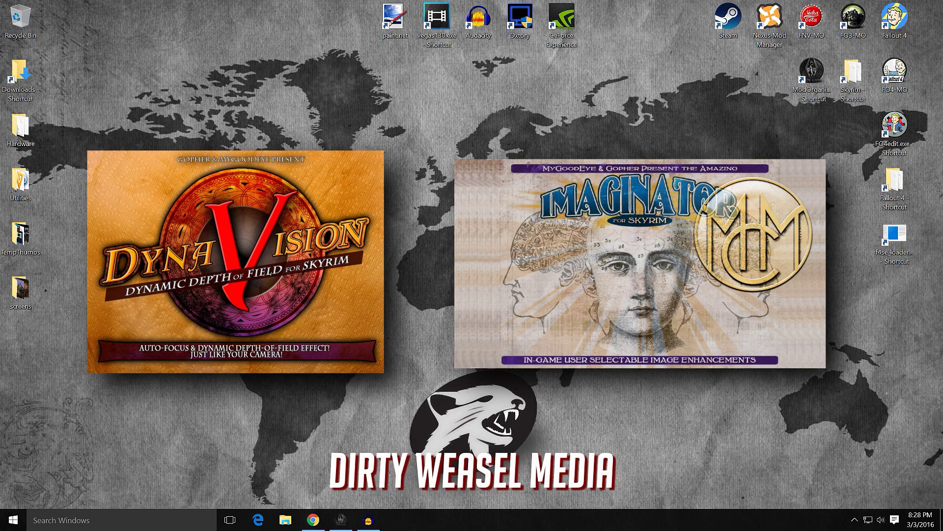
Bring the Chrome window with the DYNAVISION Nexus Mods page to the front
click(313, 521)
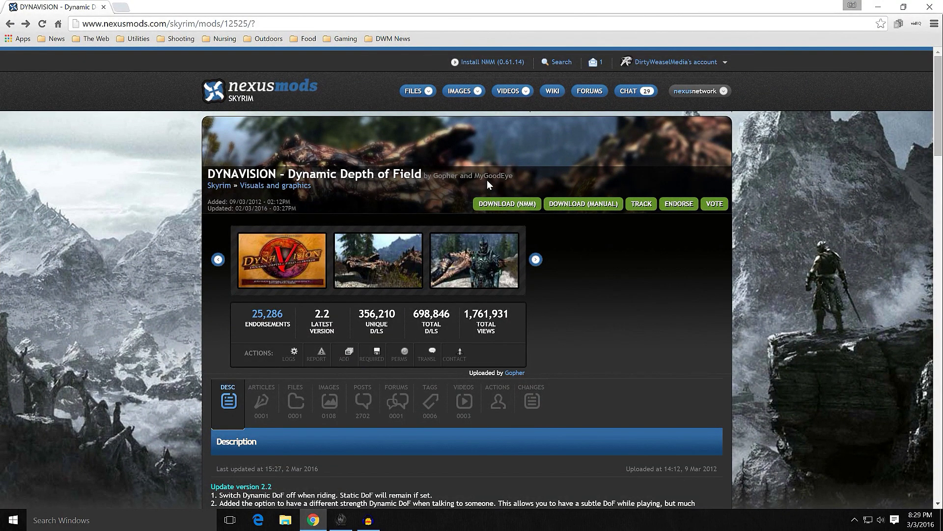
Scroll the DYNAVISION mod page down and back up to browse its image gallery
scroll(181, 264, down, 3)
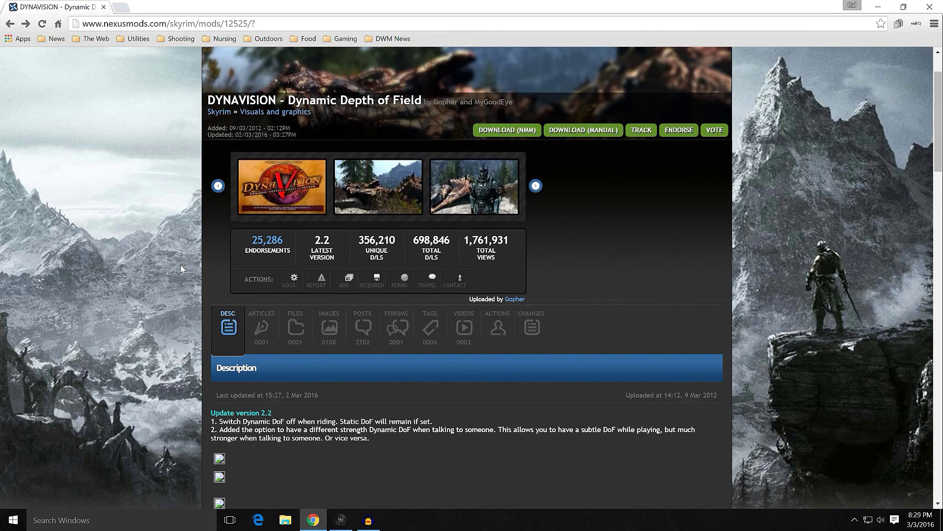
scroll(181, 269, up, 3)
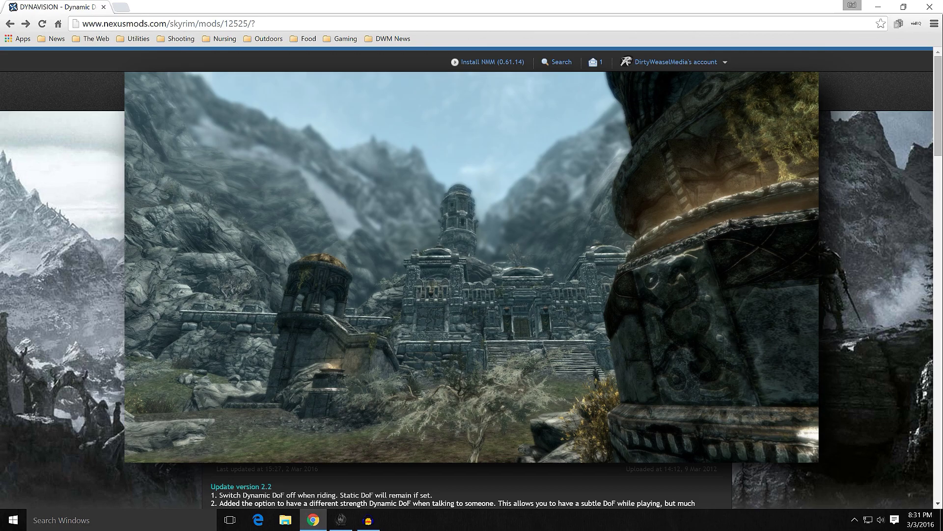
Close the enlarged mountain ruins screenshot
click(180, 265)
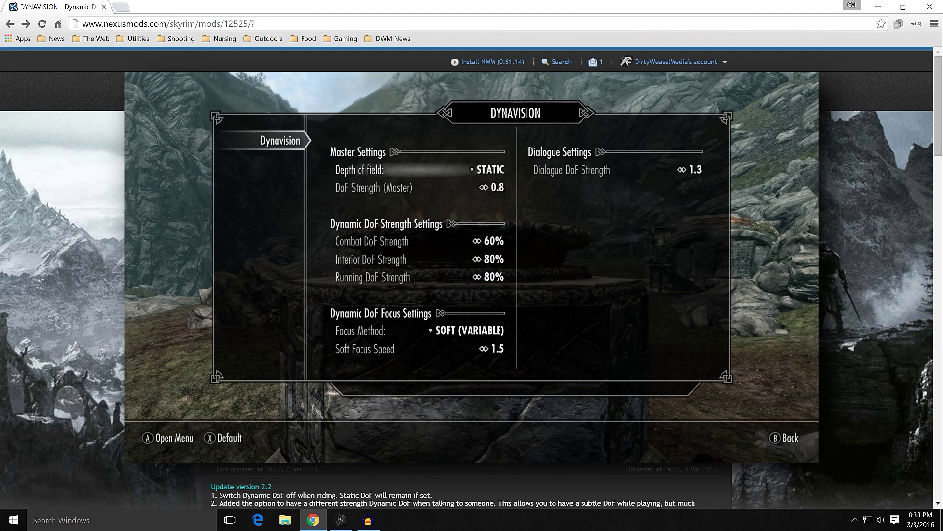
Close the enlarged in-game settings menu screenshot
click(182, 269)
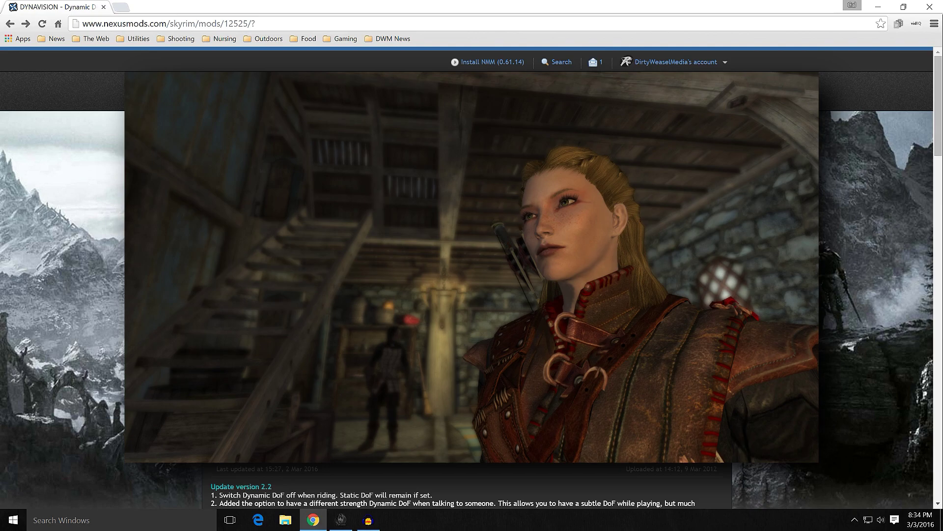
Close the screenshot, list DYNAVISION's files (v2.2 main file), then switch to Mod Organizer
click(181, 265)
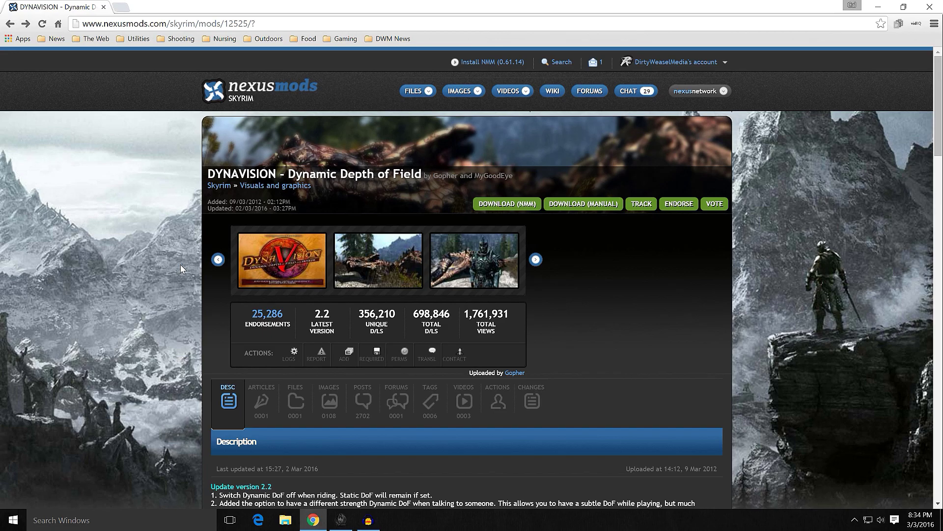
scroll(175, 324, down, 4)
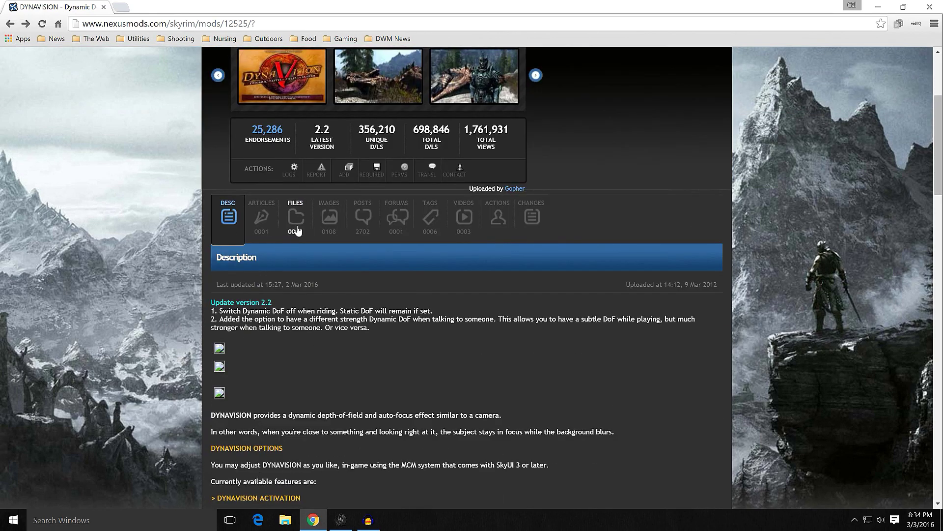
click(295, 225)
scroll(200, 267, down, 2)
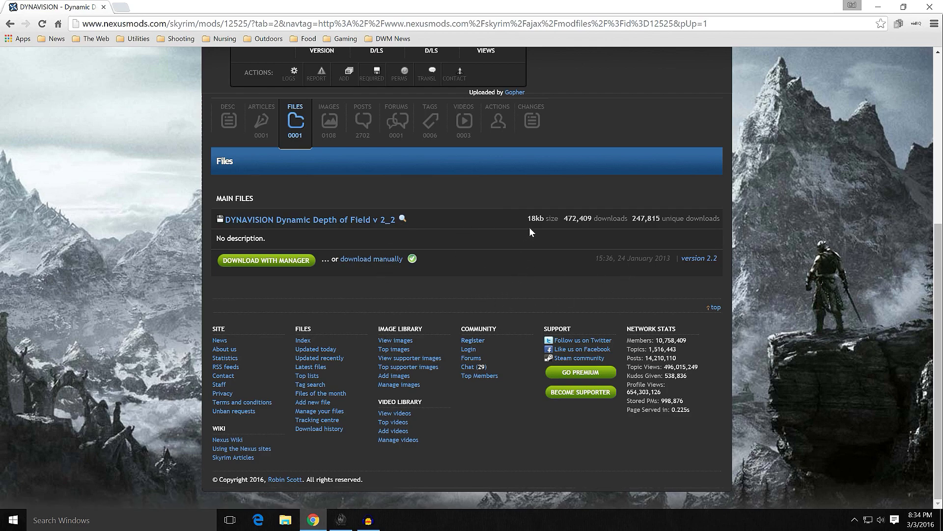
click(332, 518)
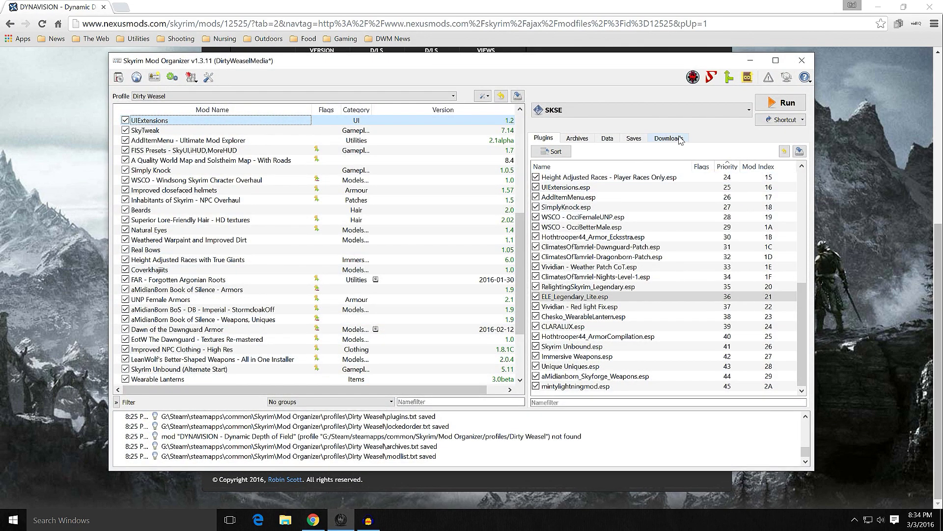
Manually install the DYNAVISION download with its bsa and esp as DYNAVISION - Dynamic Depth of Field 2.2
click(681, 140)
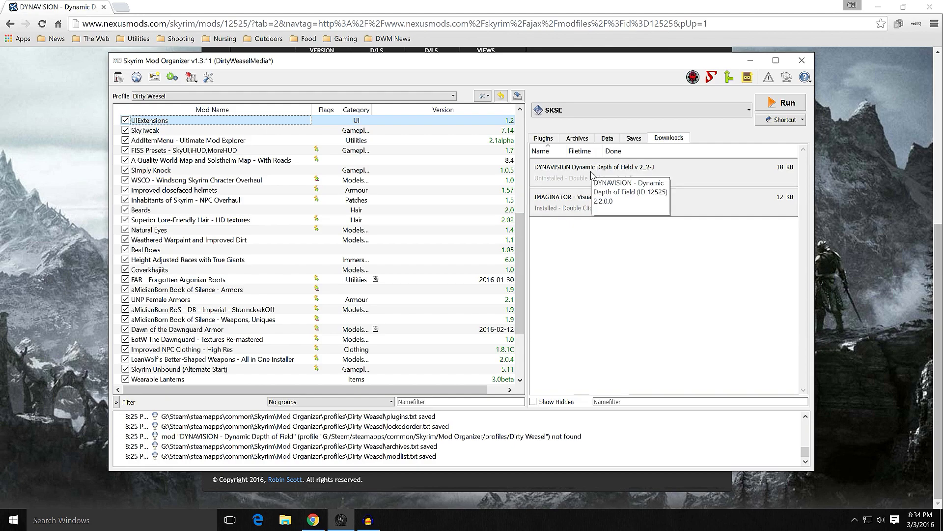
double_click(592, 174)
click(437, 285)
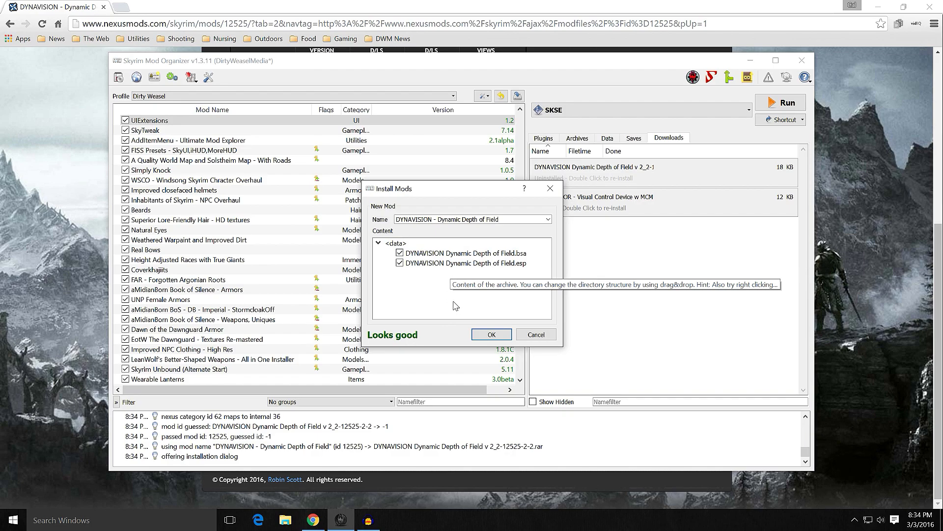
click(490, 335)
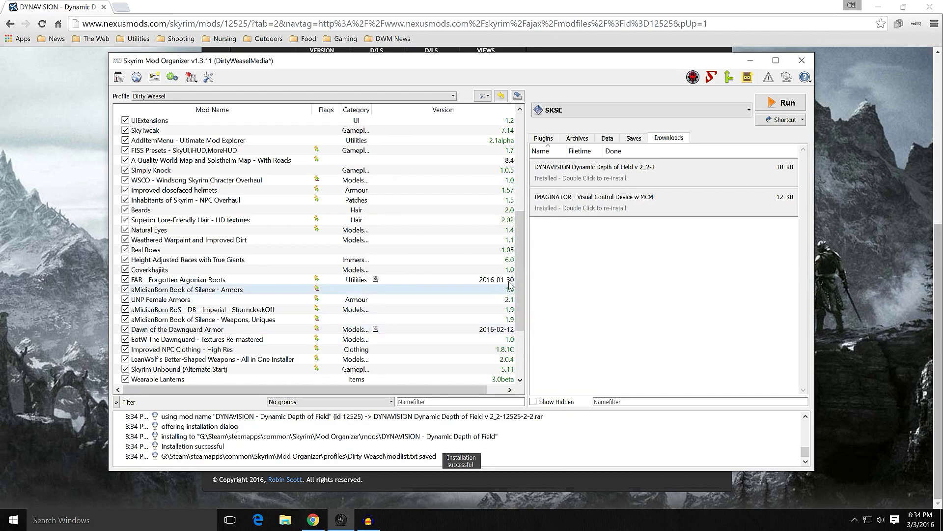
scroll(511, 284, down, 4)
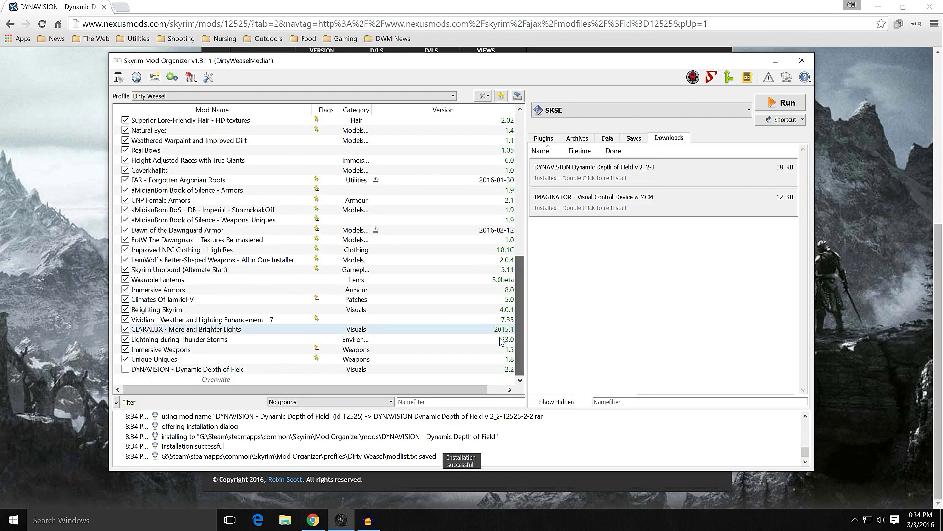
Enable DYNAVISION - Dynamic Depth of Field and drag it up near Real Bows in the mod list
click(127, 370)
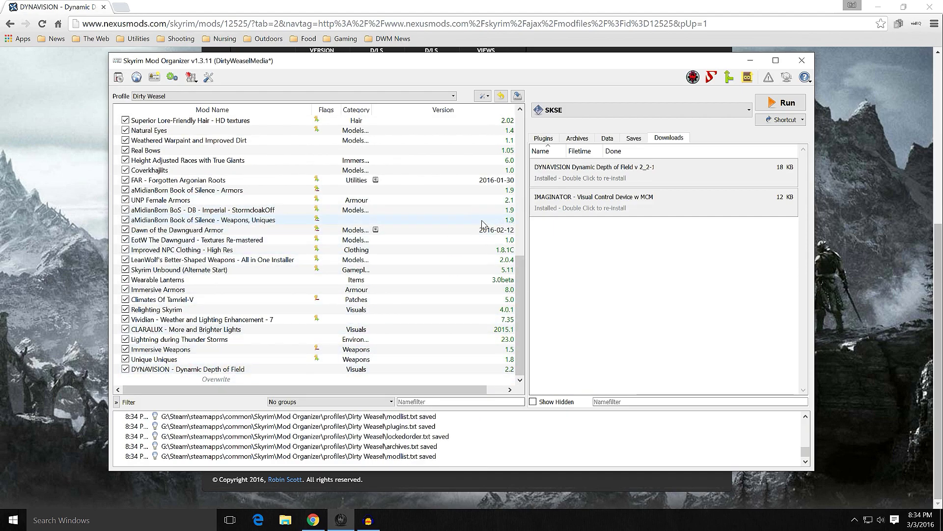
drag(260, 372, 260, 159)
scroll(264, 209, up, 4)
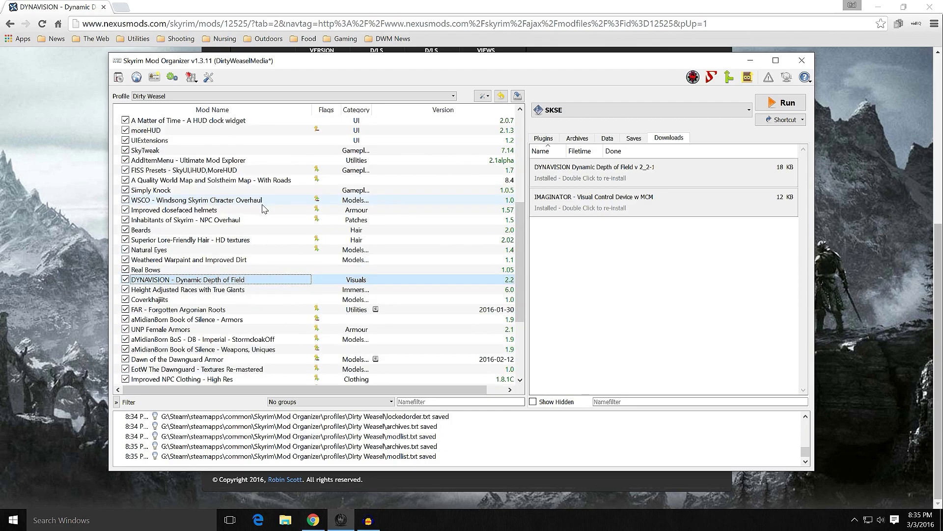
scroll(263, 208, up, 2)
drag(219, 341, 268, 220)
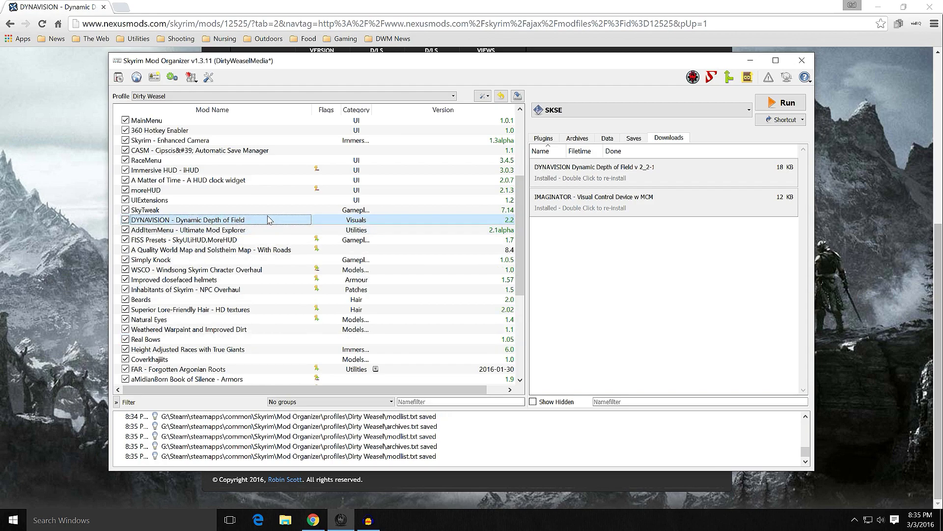
drag(303, 217, 303, 223)
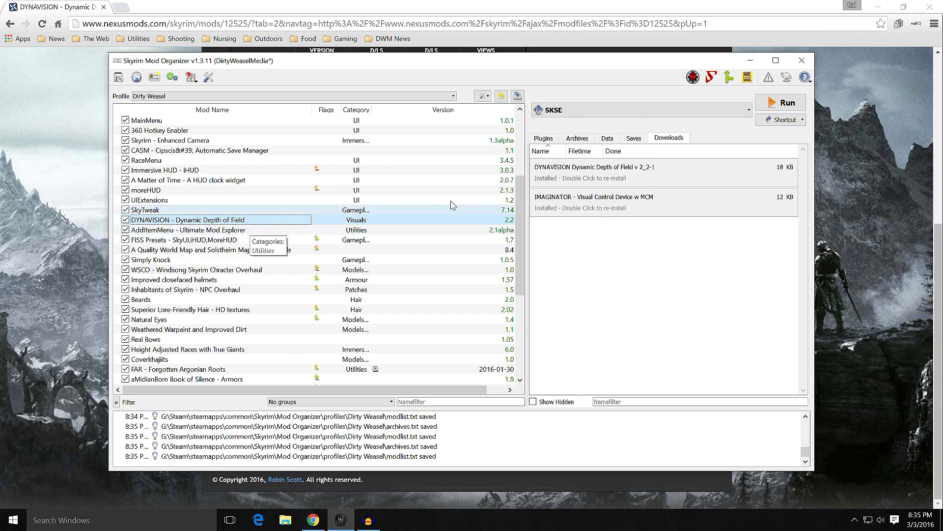
Check the plugin load order, then drop DYNAVISION just above SkyTweak in the mod list
click(543, 138)
scroll(619, 236, down, 8)
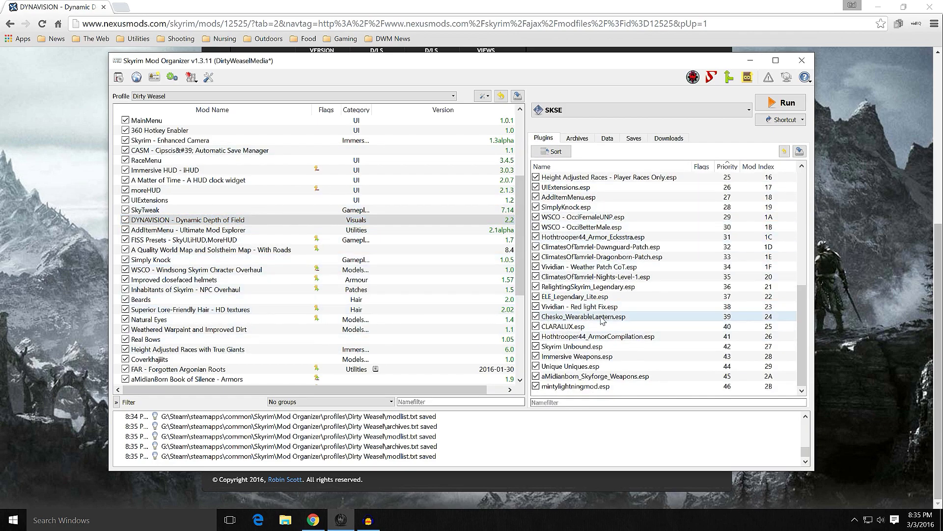
scroll(610, 319, up, 3)
scroll(618, 318, up, 3)
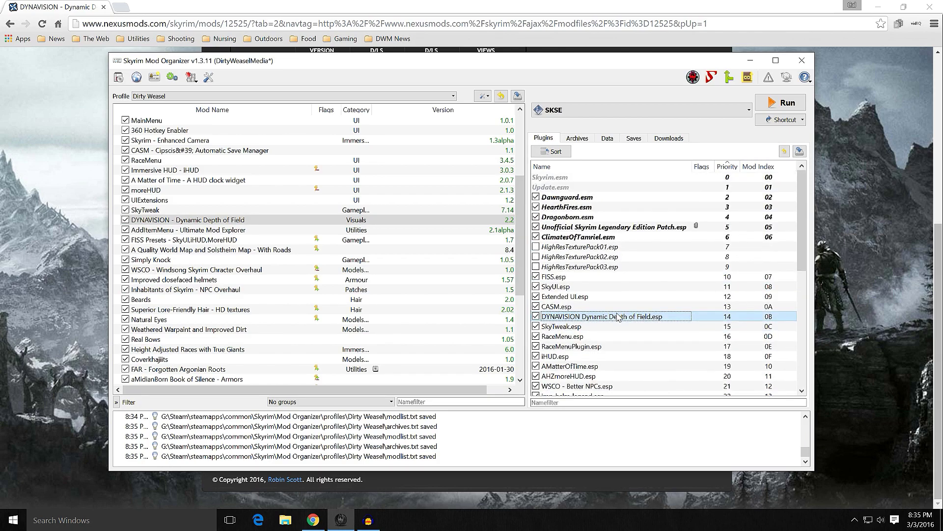
scroll(624, 295, down, 2)
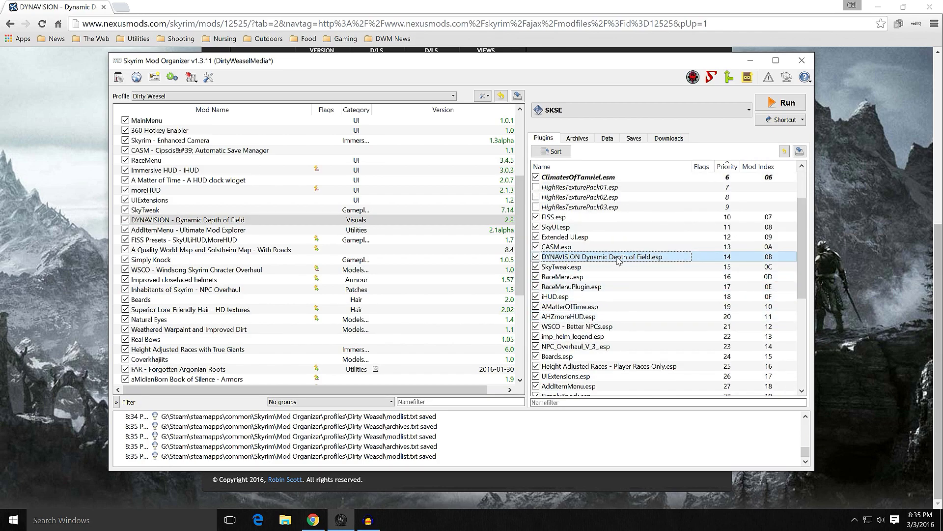
mouse_move(593, 258)
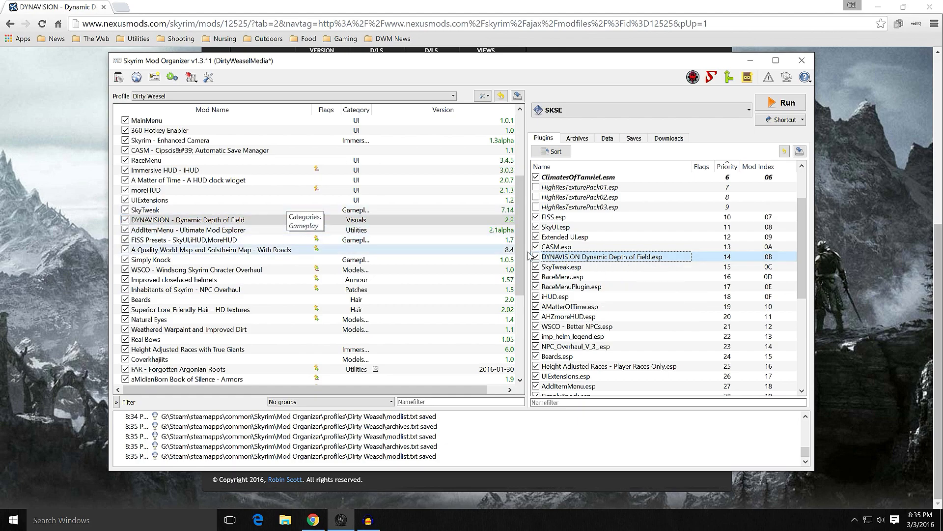
drag(265, 221, 266, 207)
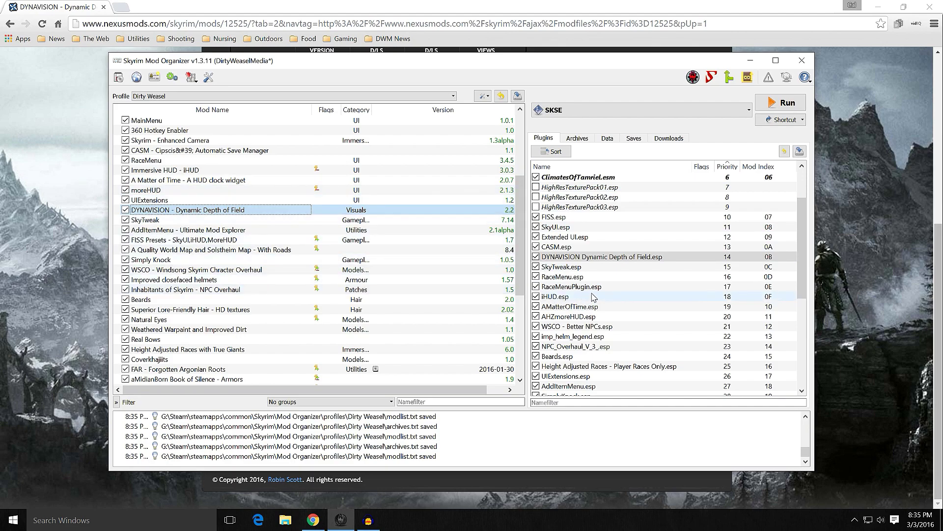
Scroll through the Plugins list to review the load order
scroll(575, 288, down, 3)
scroll(576, 287, down, 3)
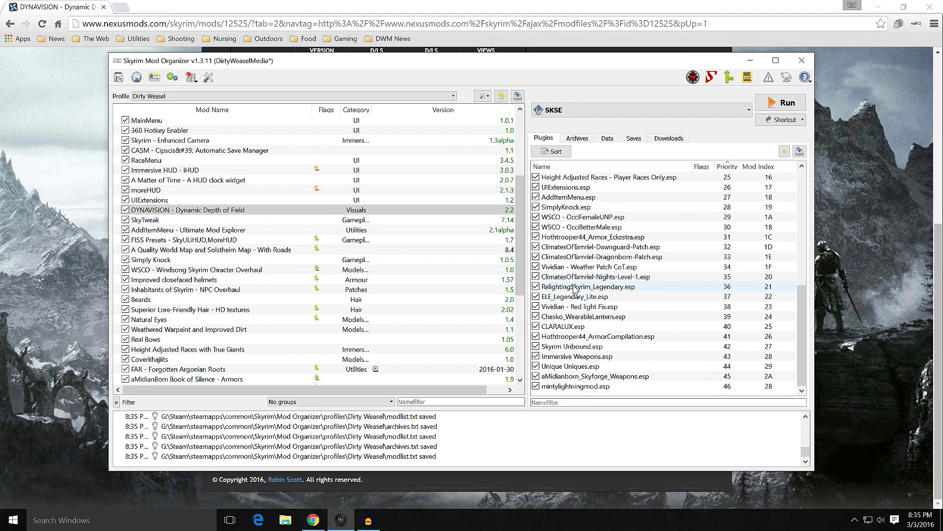
scroll(576, 289, up, 4)
scroll(576, 289, up, 4)
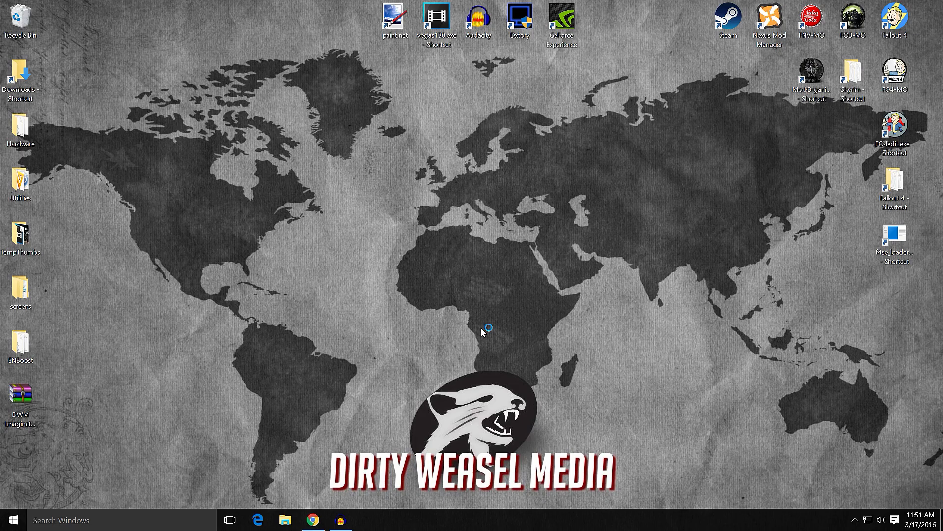
Bring up the IMAGINATOR Nexus page and read its description down to the V2 release notes and back
click(313, 520)
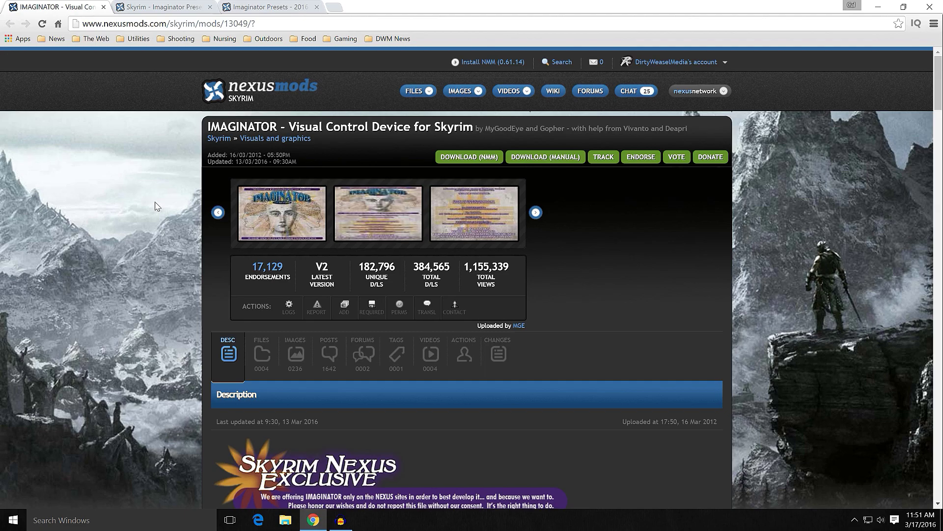
scroll(161, 224, down, 6)
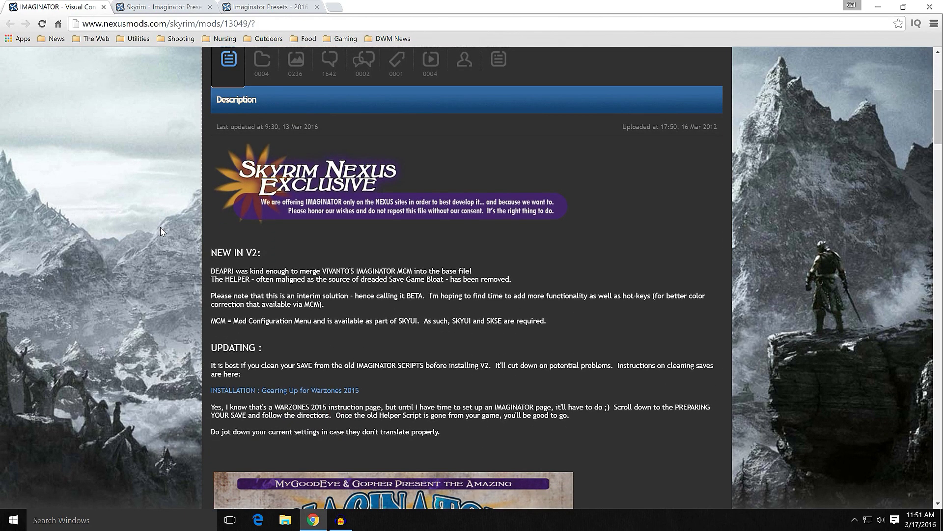
scroll(160, 227, up, 2)
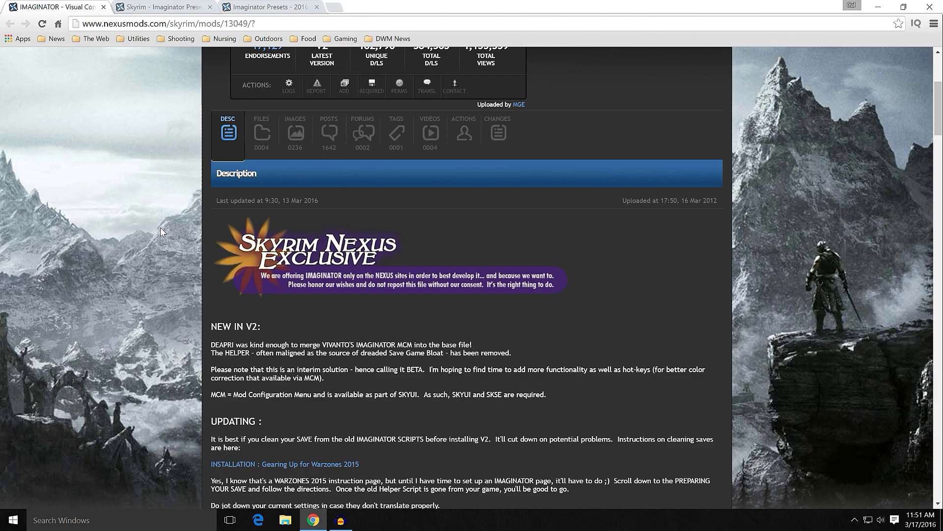
scroll(160, 227, down, 3)
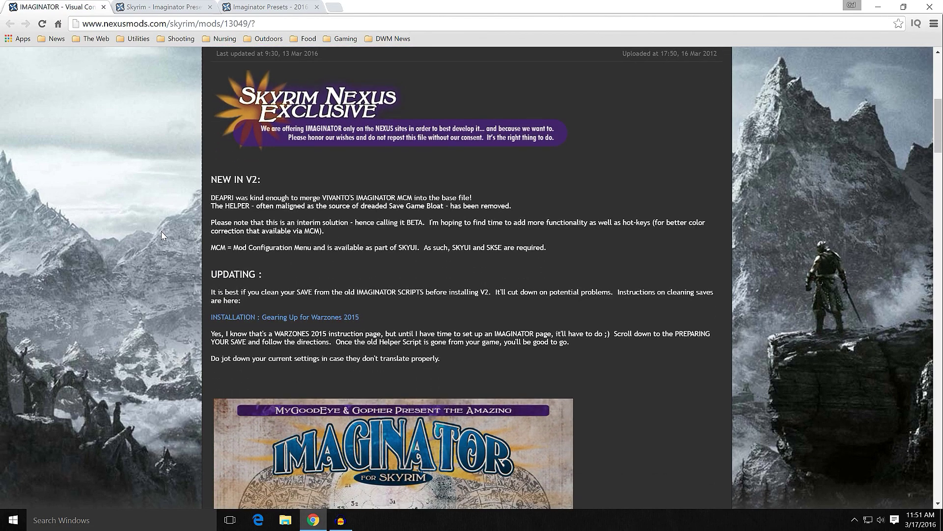
scroll(162, 232, down, 2)
scroll(161, 231, down, 5)
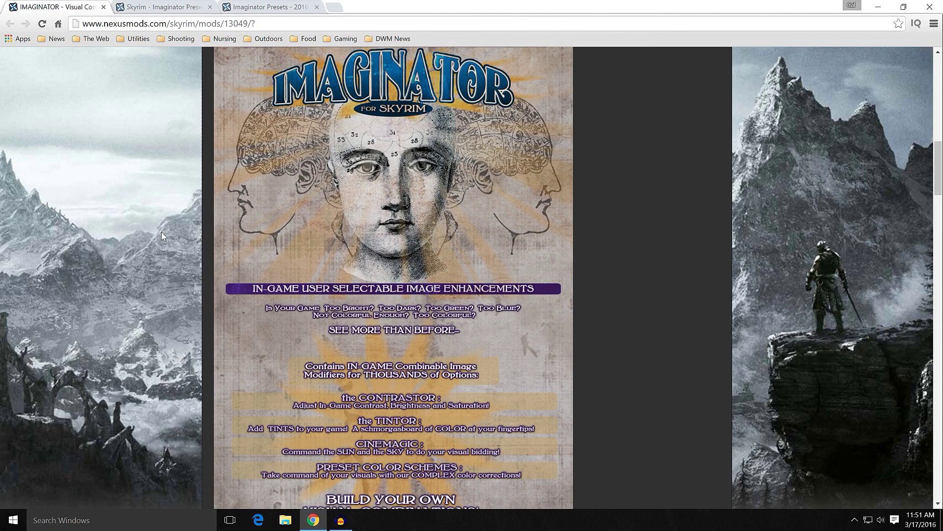
scroll(162, 236, down, 8)
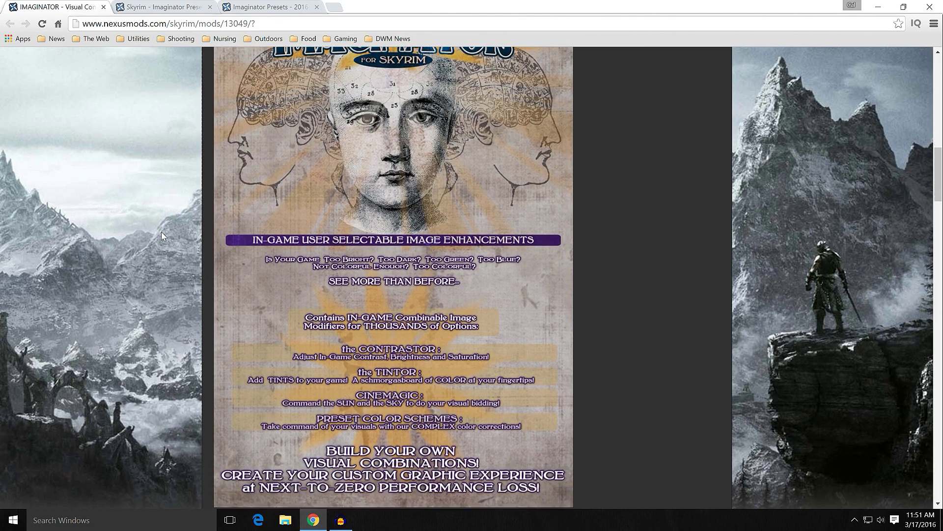
scroll(162, 239, up, 4)
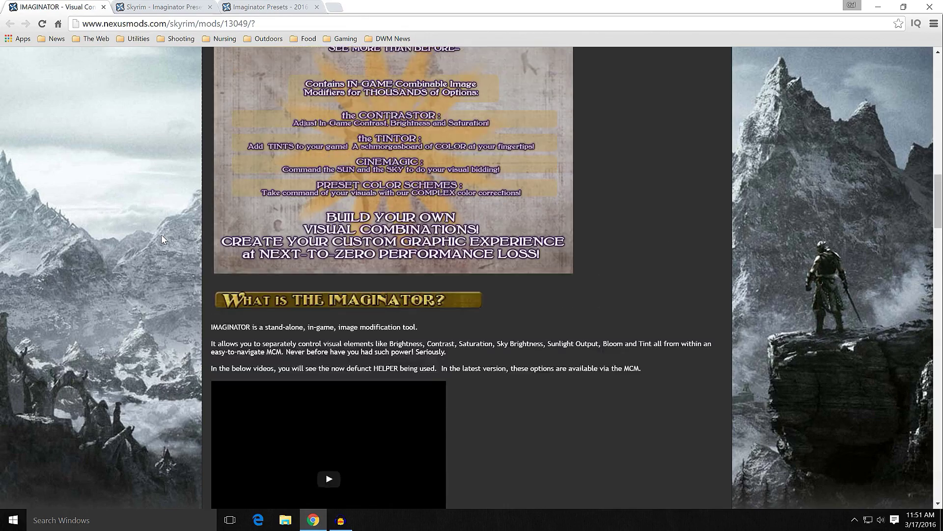
scroll(163, 239, down, 8)
scroll(161, 235, down, 6)
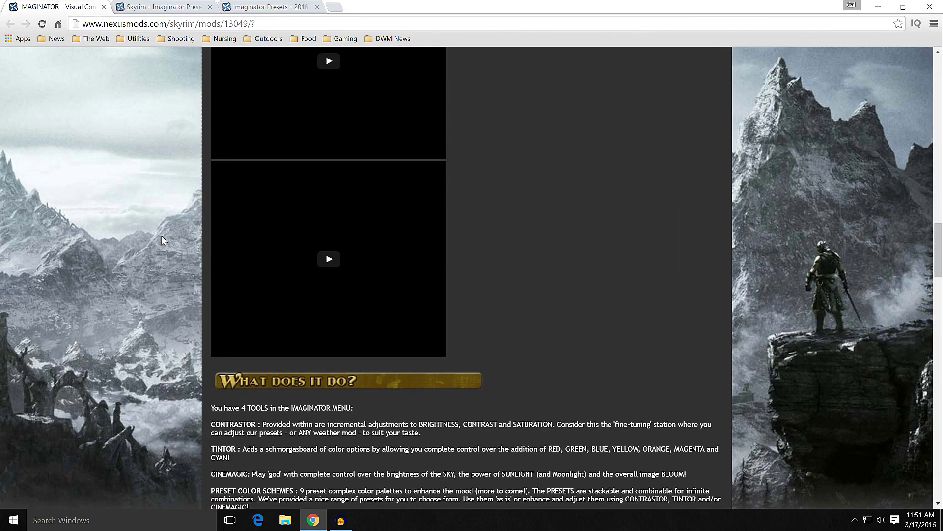
scroll(161, 236, down, 2)
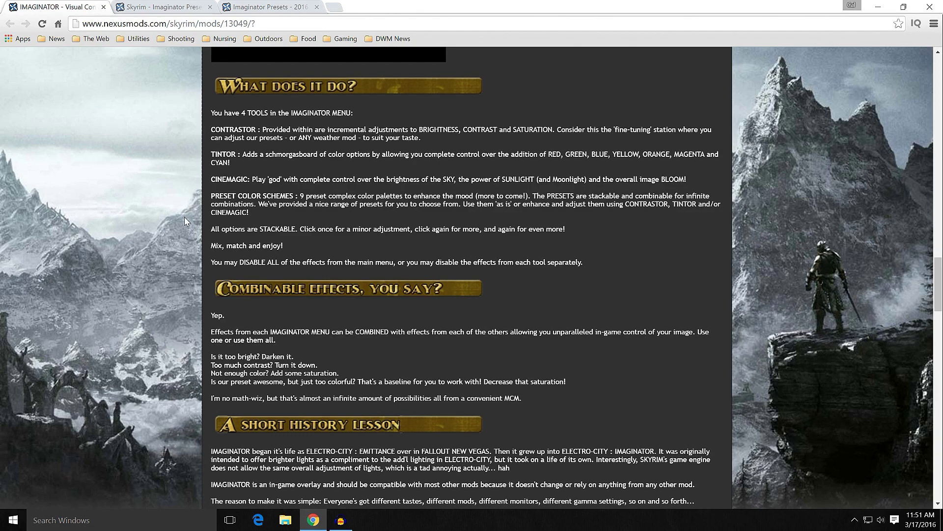
scroll(184, 219, down, 1)
scroll(184, 221, up, 7)
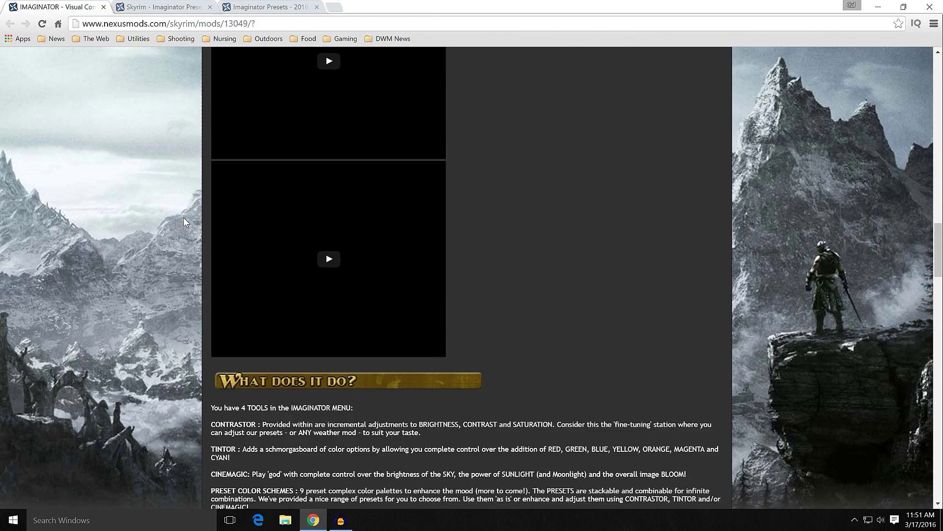
scroll(184, 221, up, 12)
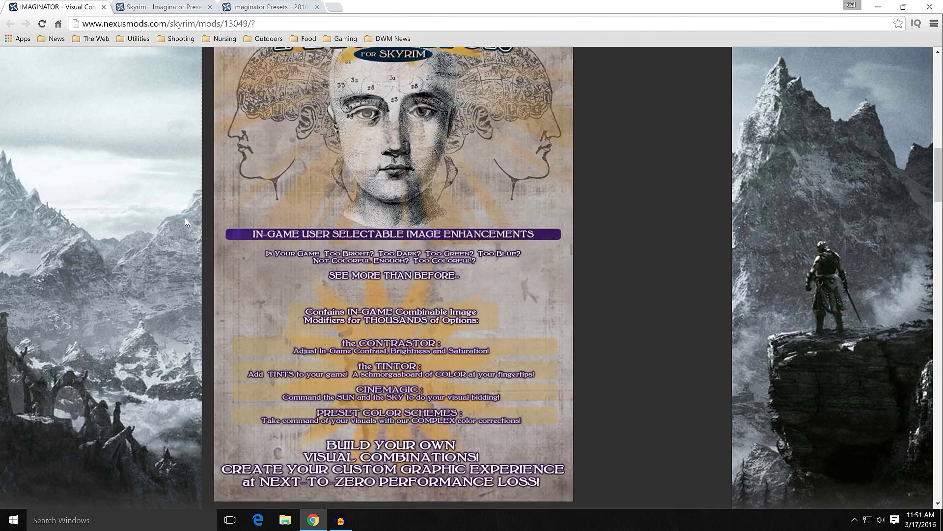
scroll(185, 221, up, 12)
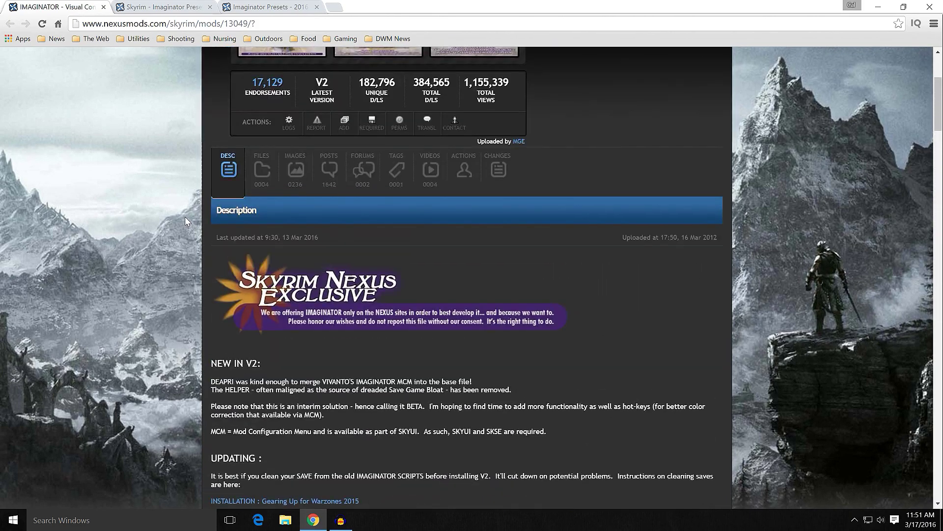
scroll(186, 221, up, 4)
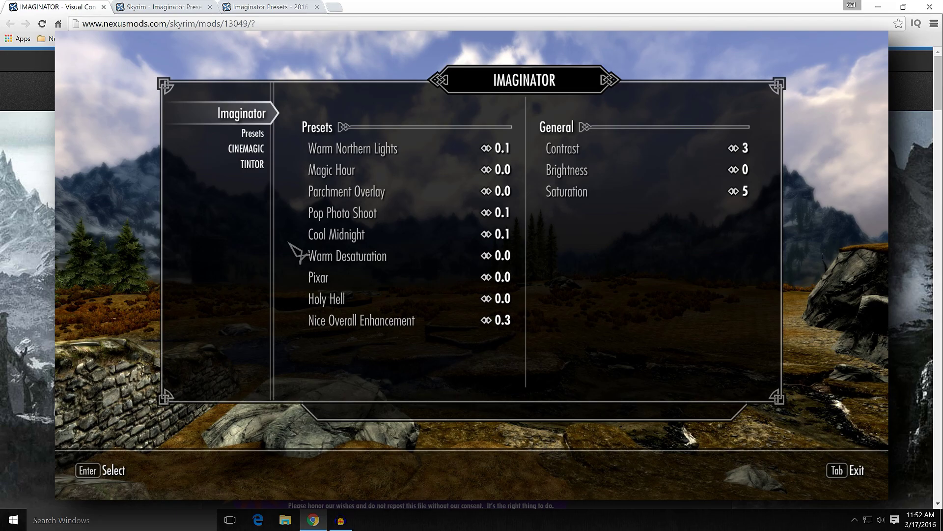
View the CINEMAGIC sunlight, sky and bloom settings, then the TINTOR colour settings
click(248, 150)
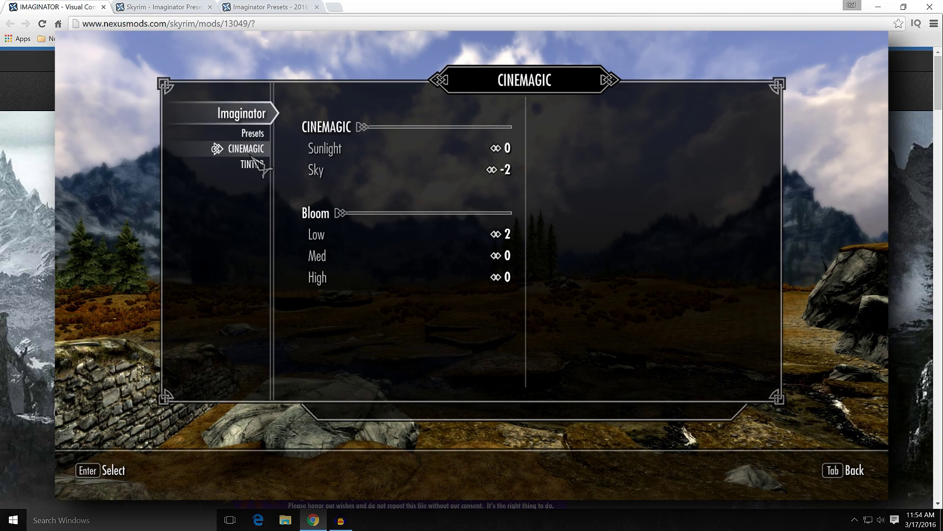
click(251, 165)
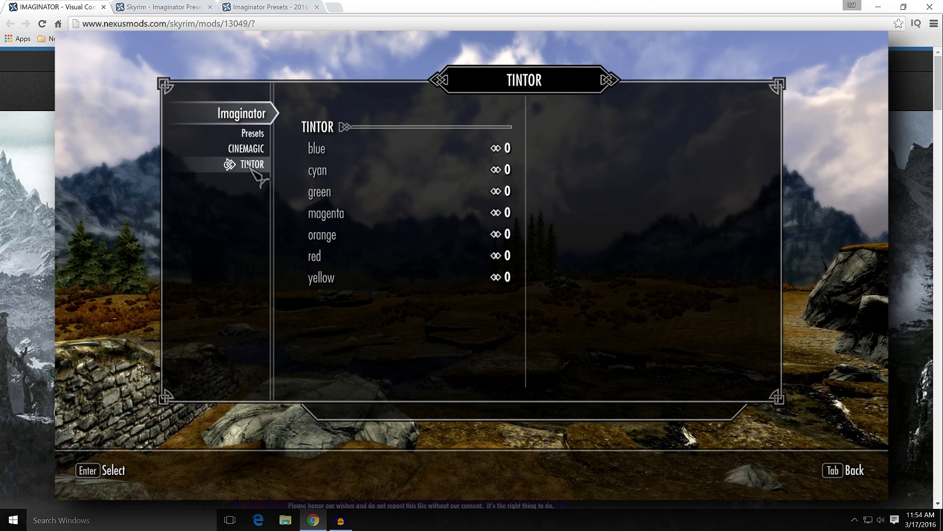
Leave the TINTOR settings for the main IMAGINATOR page and close the enlarged screenshot
key(Tab)
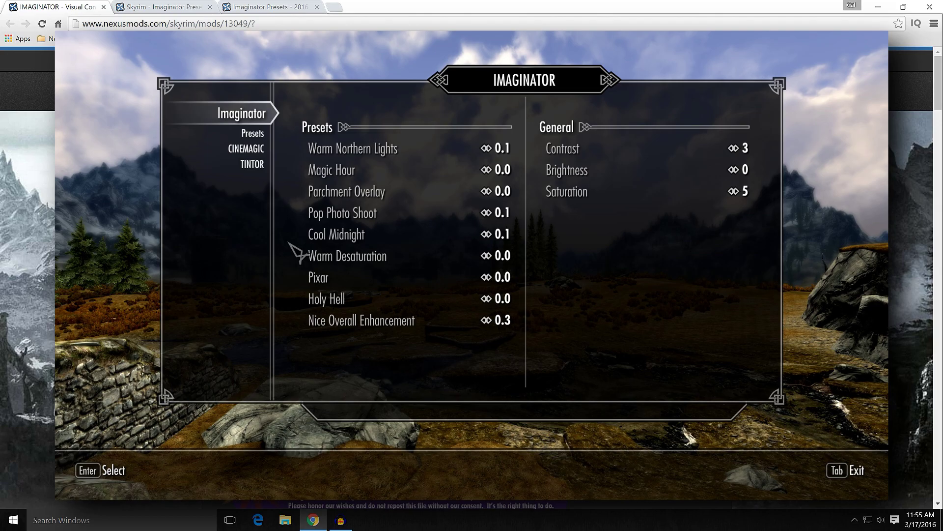
click(187, 215)
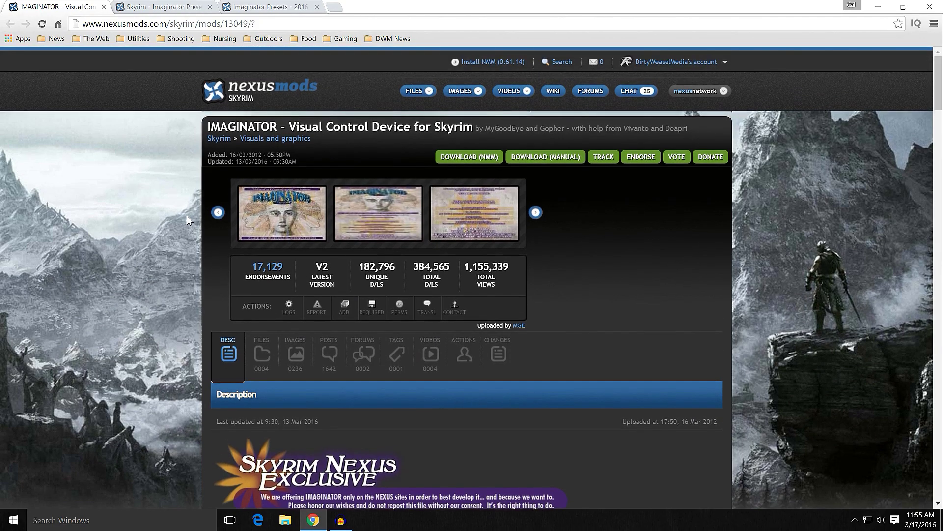
Scroll through IMAGINATOR's files list, then minimize Chrome and show Mod Organizer's Downloads tab
click(270, 348)
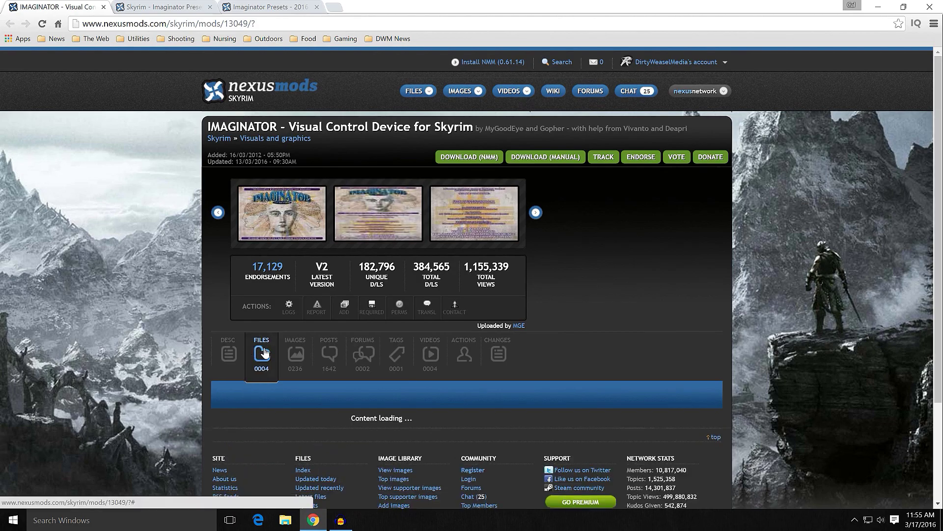
scroll(160, 293, down, 5)
mouse_move(271, 240)
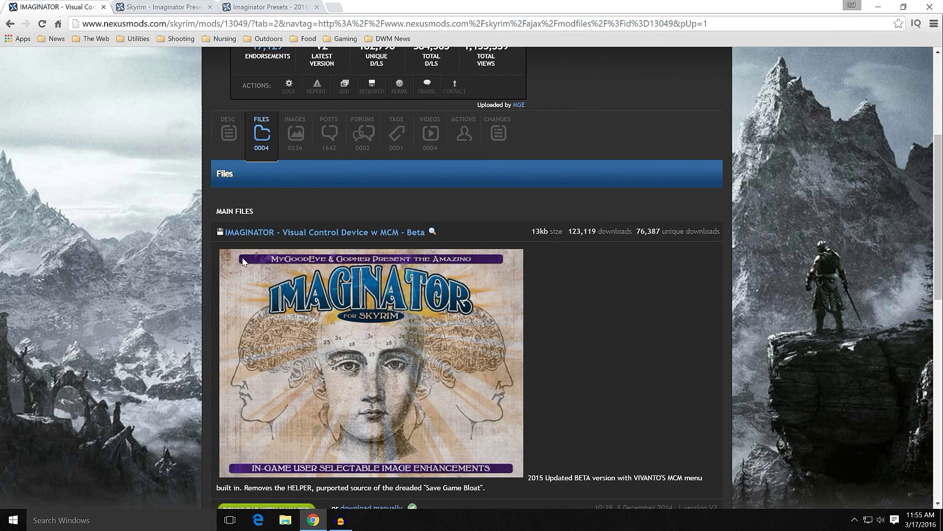
scroll(172, 275, down, 1)
scroll(172, 279, down, 1)
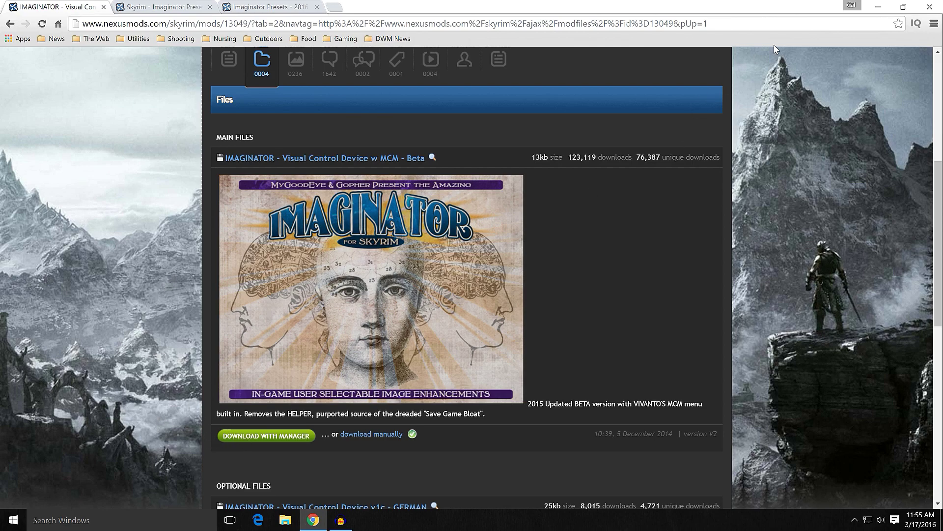
click(879, 8)
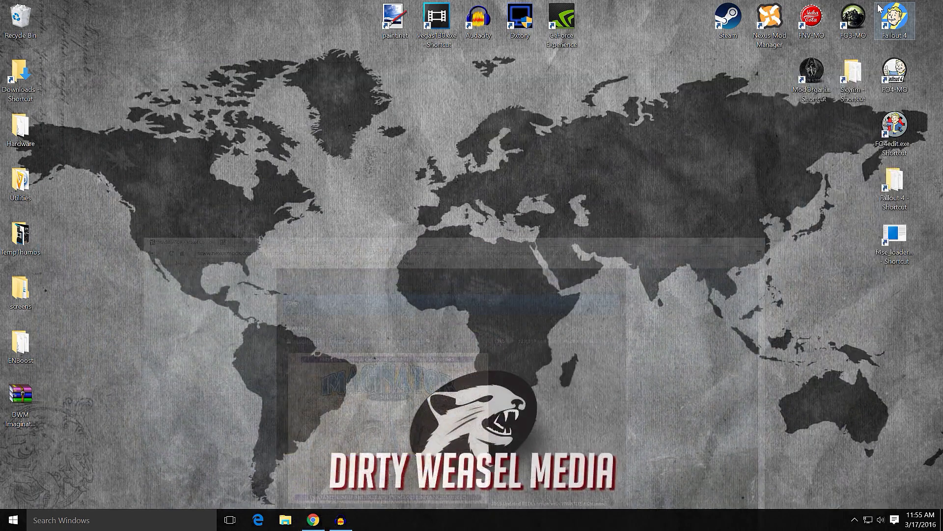
click(669, 138)
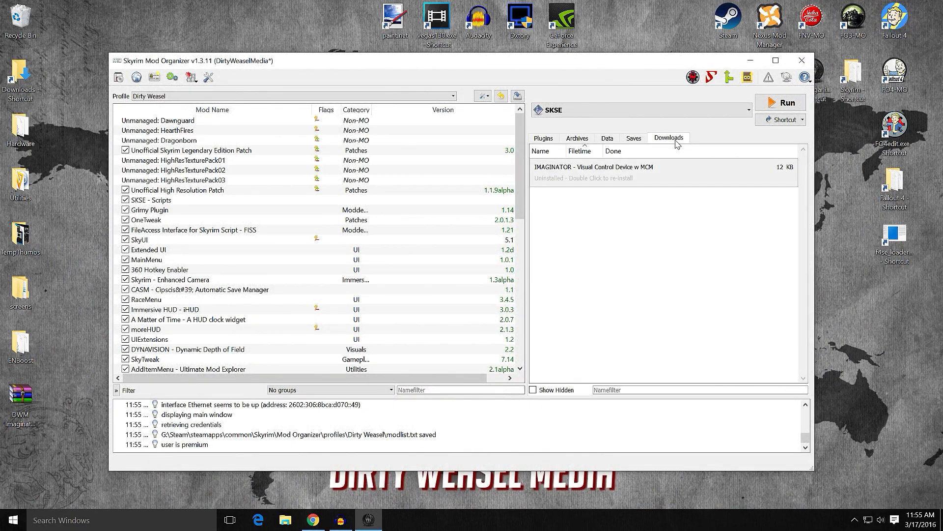
Install the IMAGINATOR download through Manual mode with Readme.txt unchecked
double_click(581, 180)
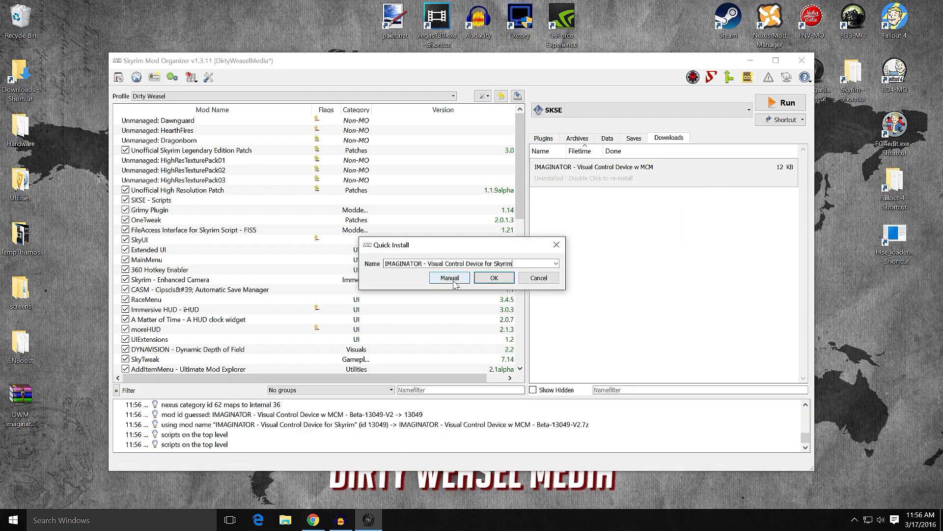
click(453, 281)
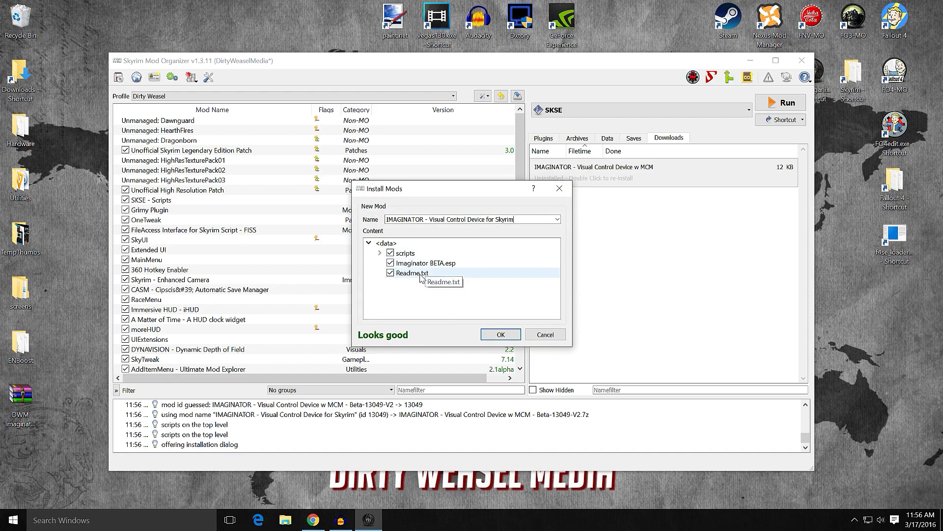
click(390, 273)
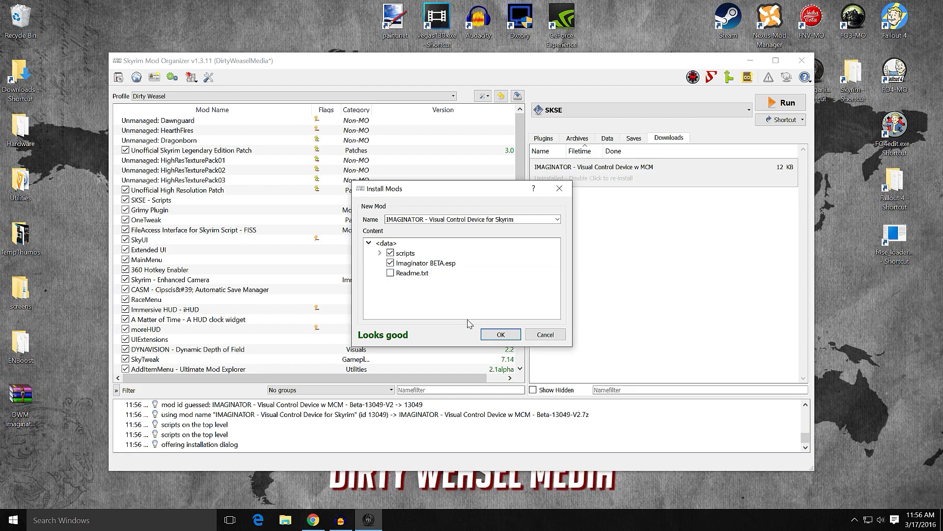
click(490, 335)
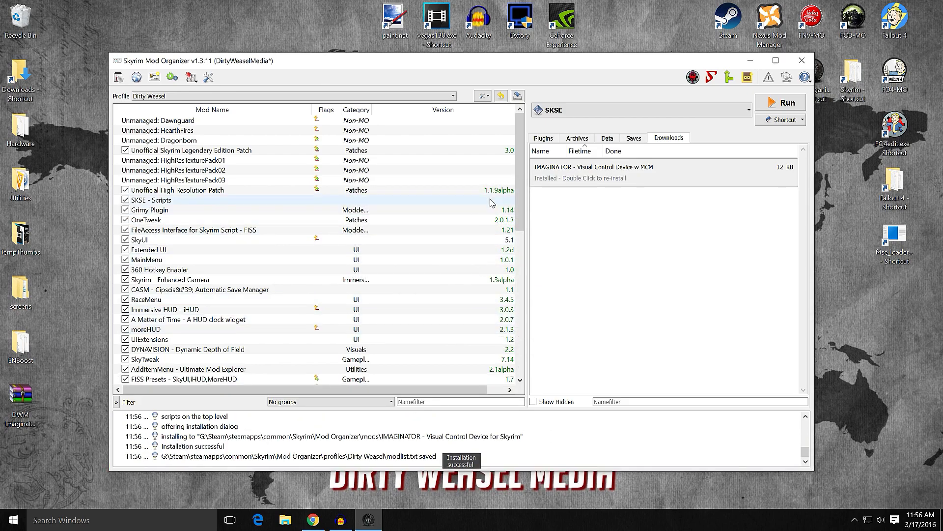
Drag IMAGINATOR from the bottom of the mod list to directly below DYNAVISION, above SkyTweak
drag(520, 188, 529, 347)
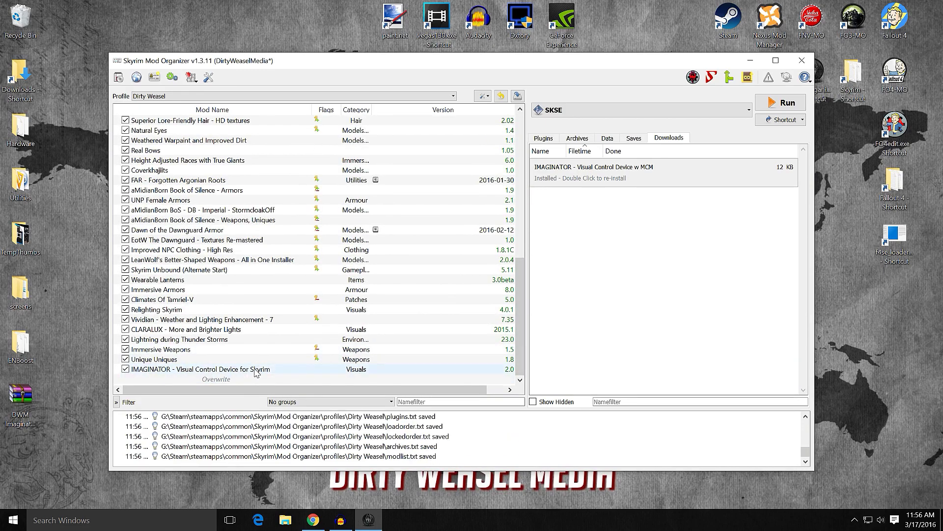
drag(255, 372, 259, 156)
scroll(262, 200, up, 2)
scroll(262, 200, up, 2)
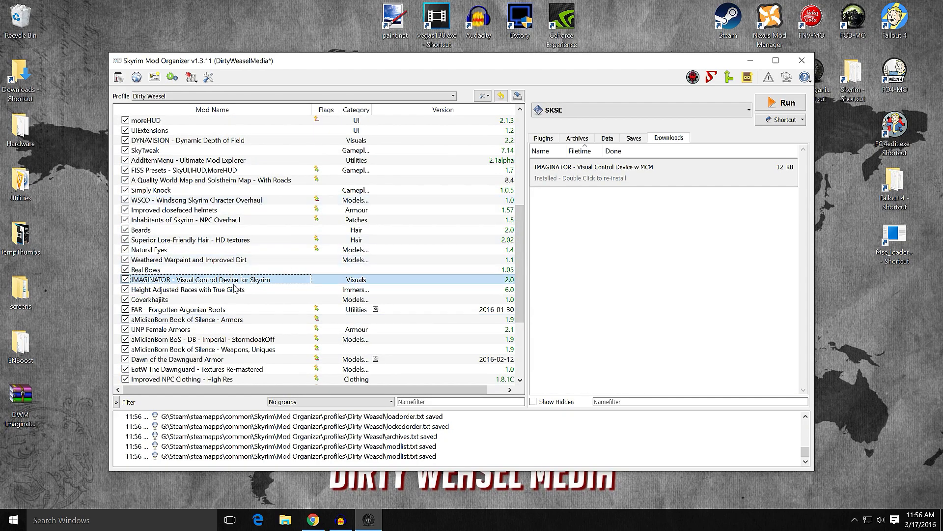
drag(236, 281, 244, 150)
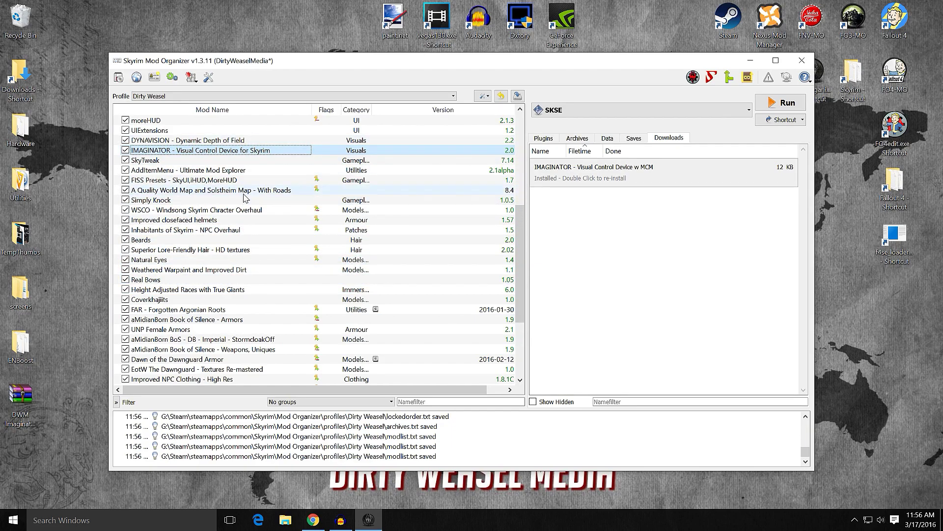
In the Plugins tab, drag Imaginator BETA.esp from the end of the load order up to priority 29
click(542, 138)
scroll(669, 274, down, 6)
scroll(669, 274, down, 3)
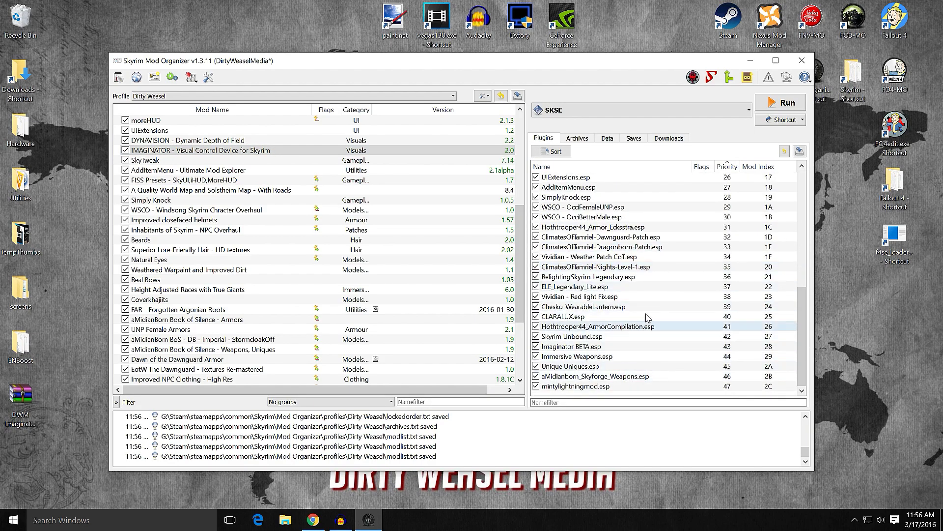
drag(631, 346, 633, 387)
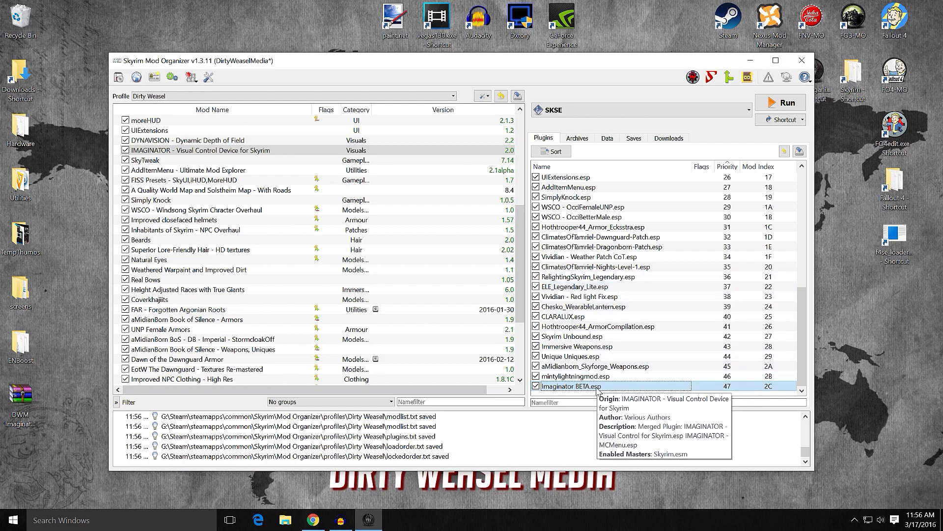
mouse_move(627, 391)
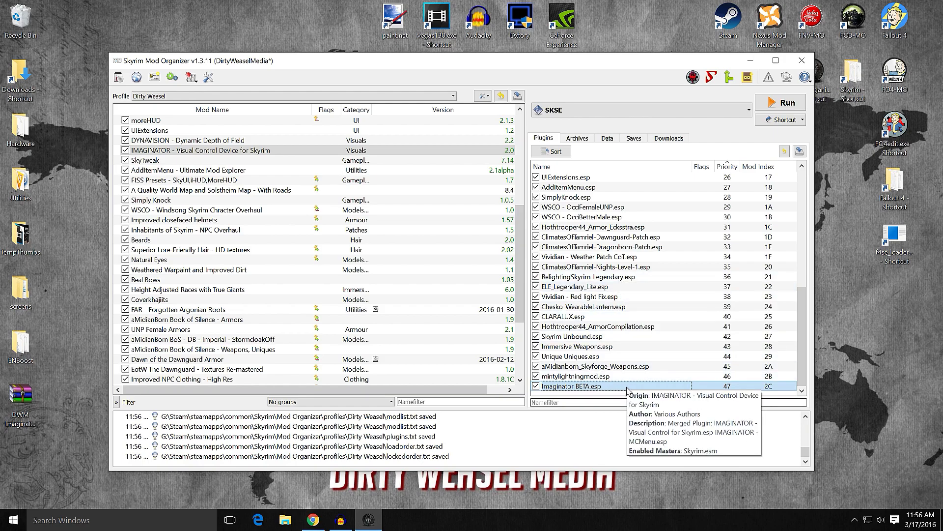
drag(628, 391, 626, 203)
Move Imaginator BETA.esp further up, right after the DYNAVISION esp, and launch LOOT
scroll(632, 238, up, 2)
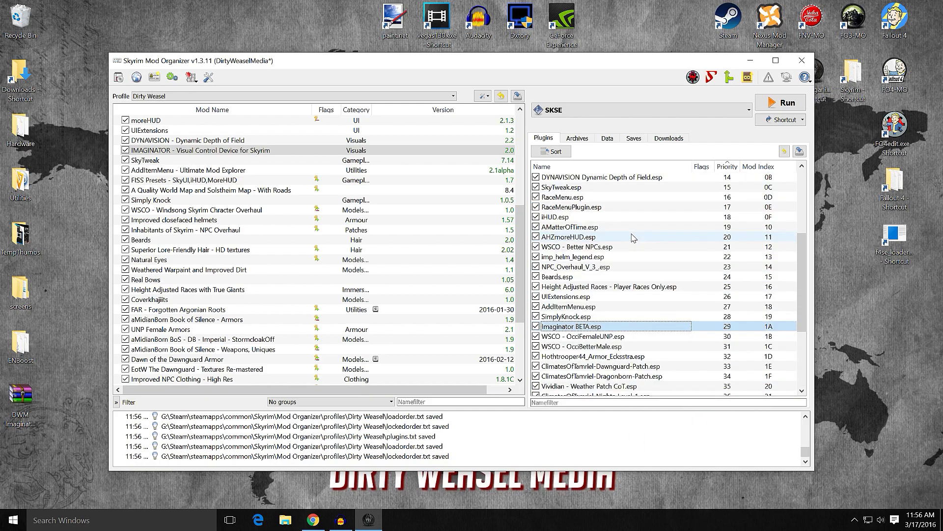
drag(609, 327, 614, 187)
scroll(646, 236, down, 4)
scroll(646, 233, up, 4)
click(747, 78)
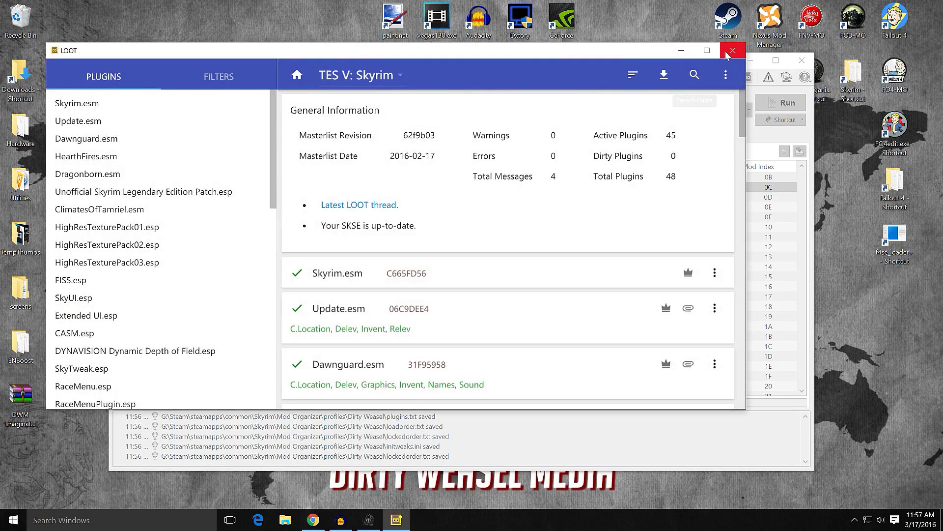
Close LOOT and confirm Imaginator BETA.esp now sits at priority 43 after Skyrim Unbound.esp
click(727, 55)
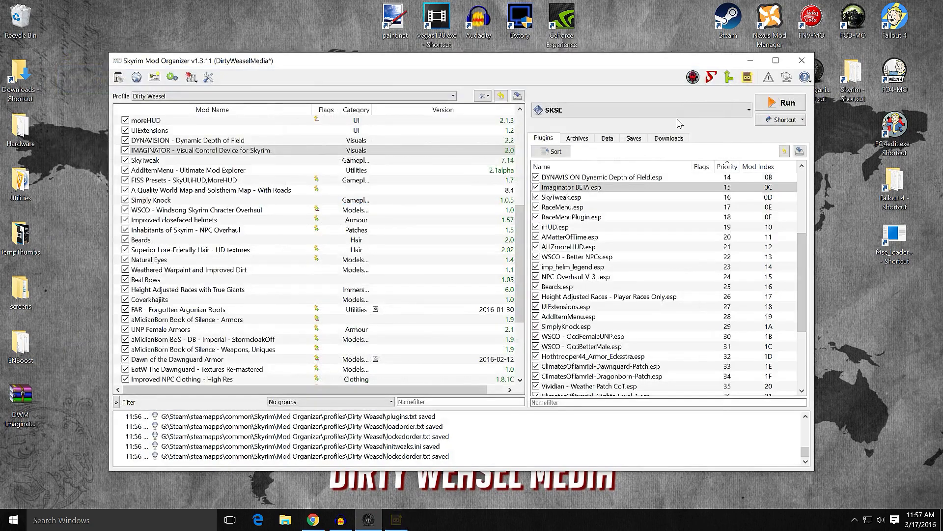
scroll(649, 216, down, 4)
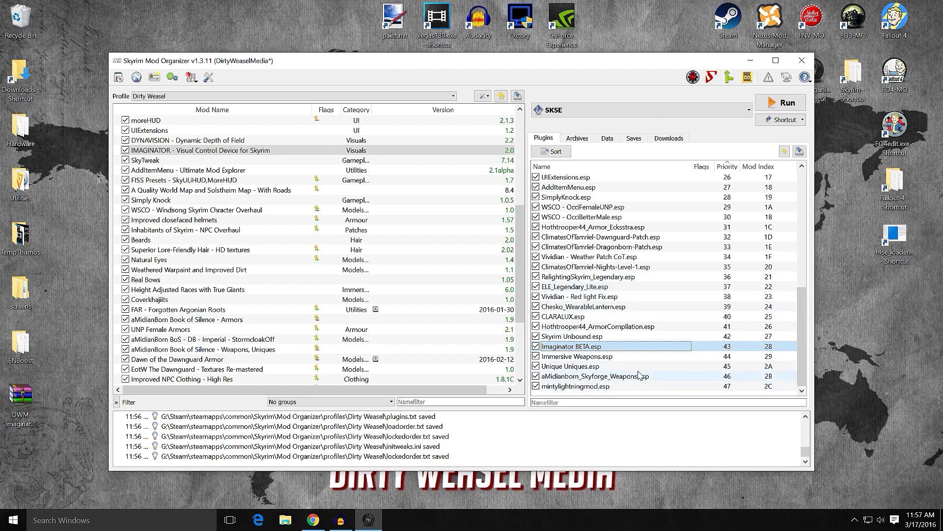
mouse_move(650, 350)
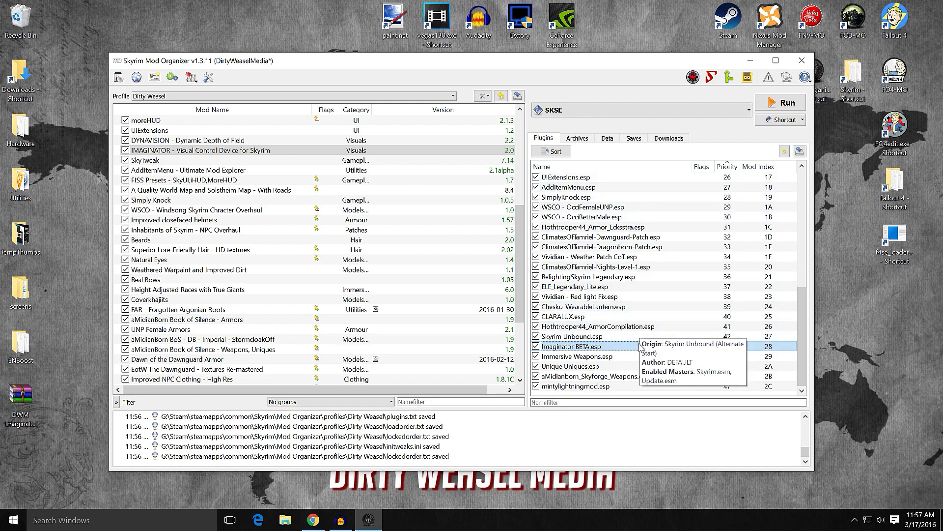
mouse_move(639, 348)
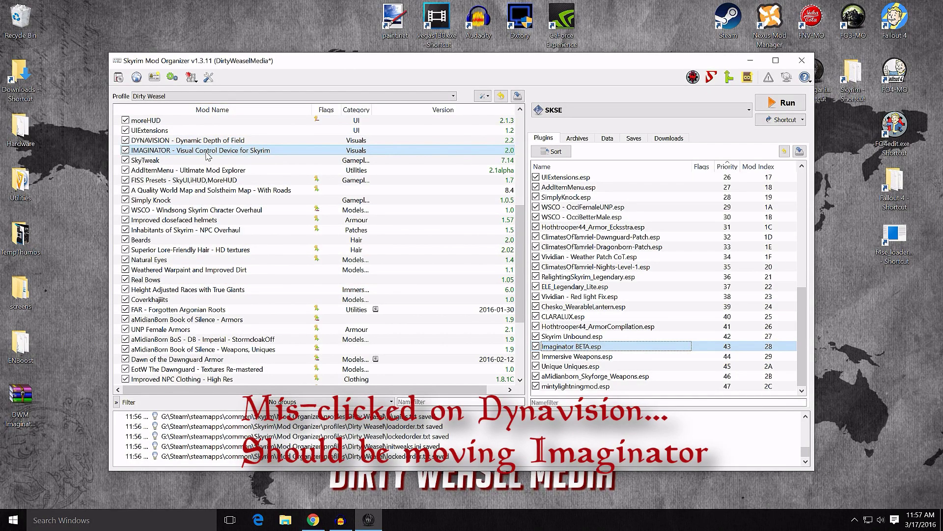
Drag DYNAVISION down past the aMidianBorn weapons entry to just below Skyrim Unbound (Alternate Start)
drag(206, 143, 227, 358)
scroll(228, 359, down, 4)
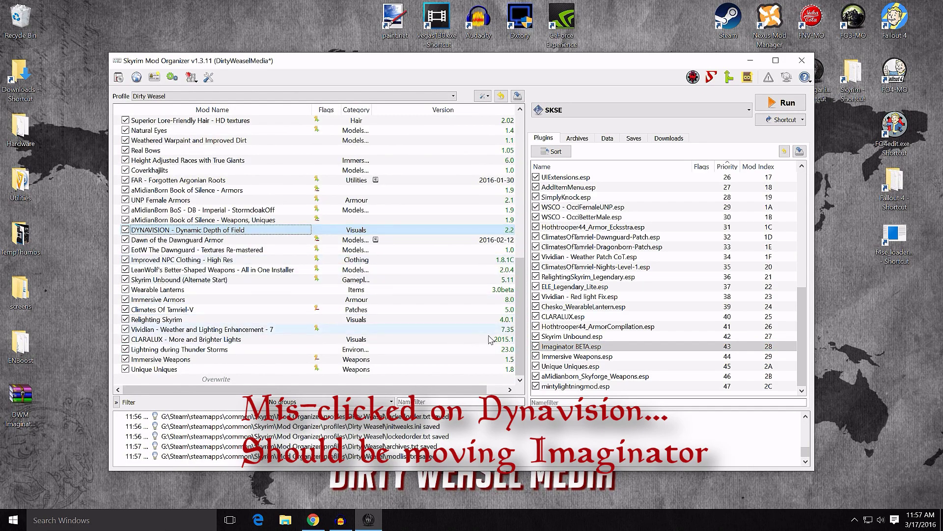
drag(216, 232, 231, 289)
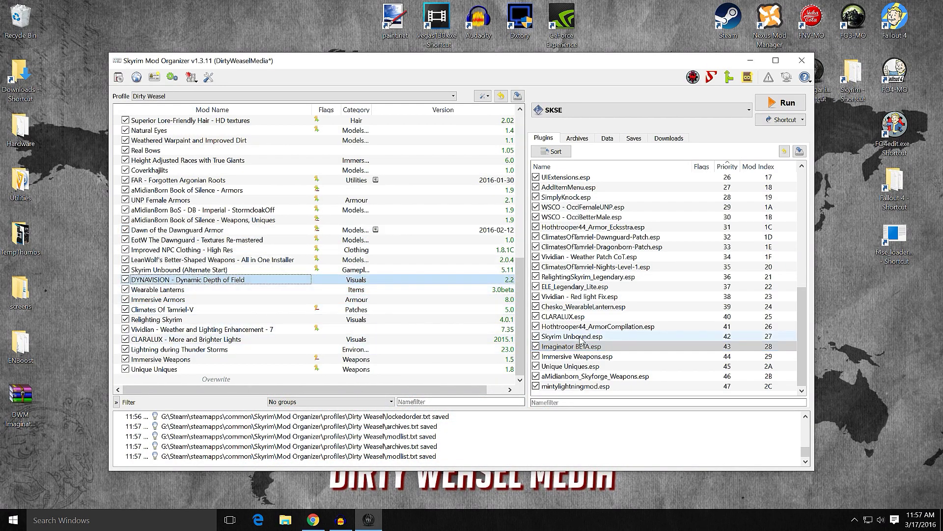